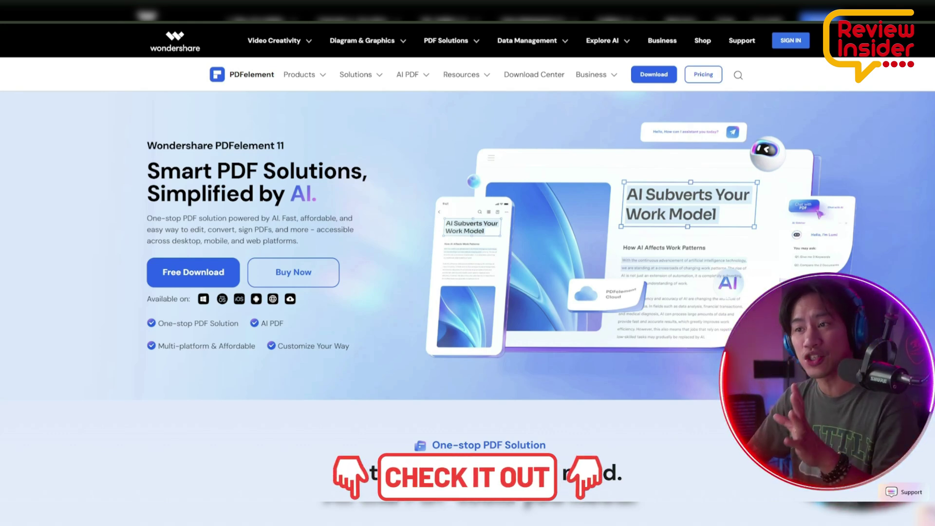
scroll(468, 263, "down", 1)
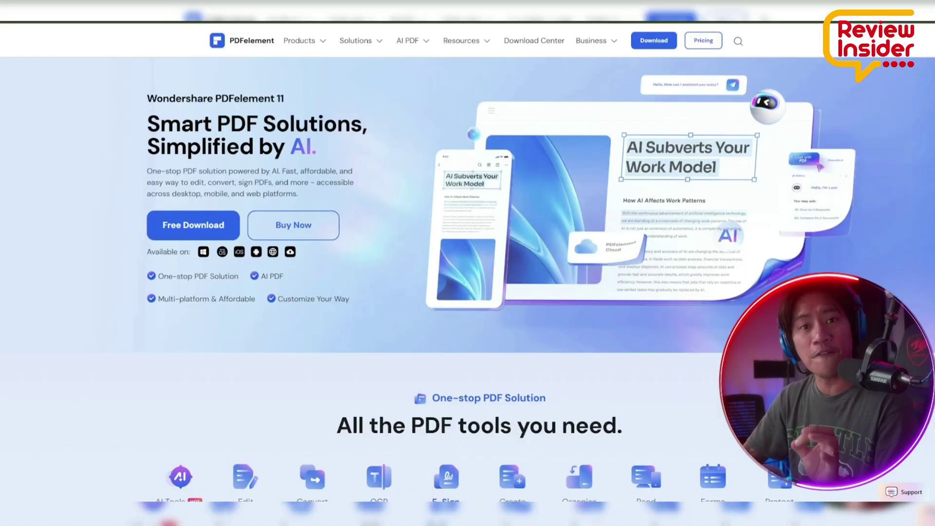
scroll(467, 293, "down", 1)
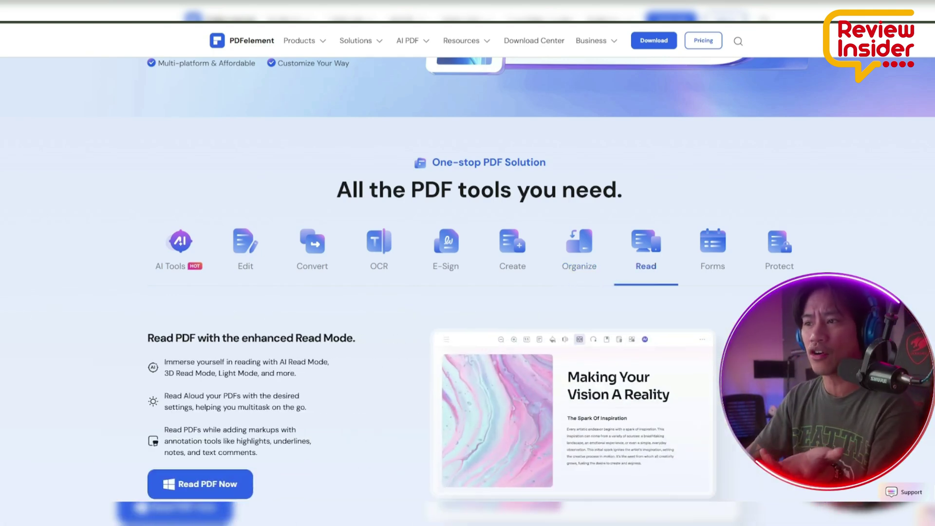
scroll(468, 293, "down", 2)
scroll(467, 293, "down", 1)
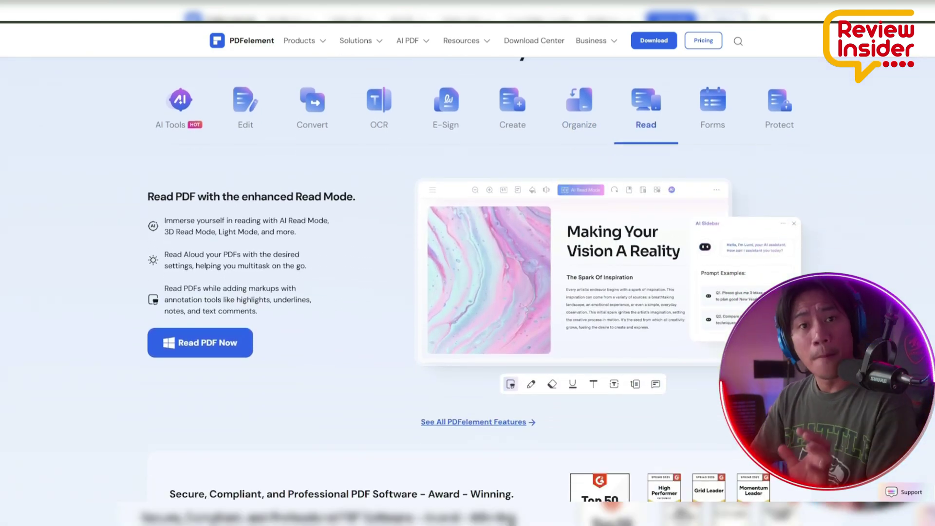
scroll(468, 292, "down", 1)
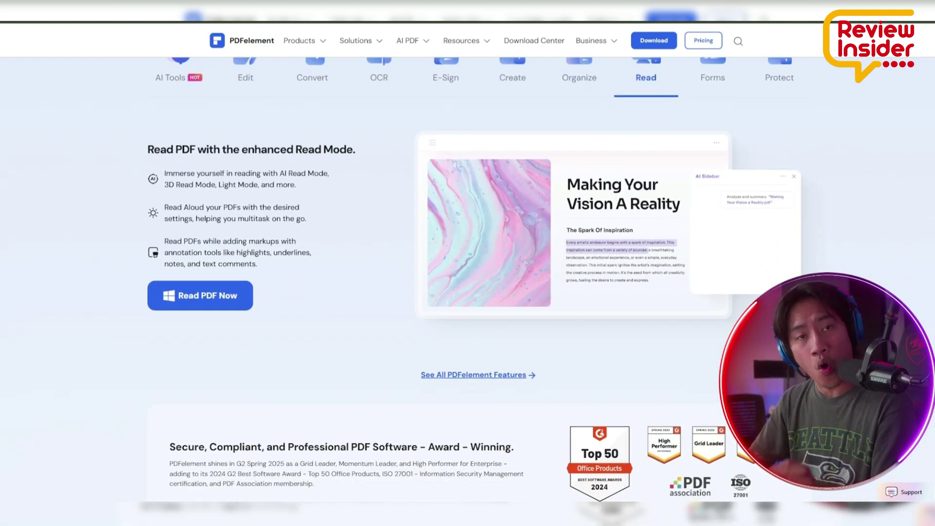
scroll(467, 293, "down", 1)
scroll(468, 292, "down", 1)
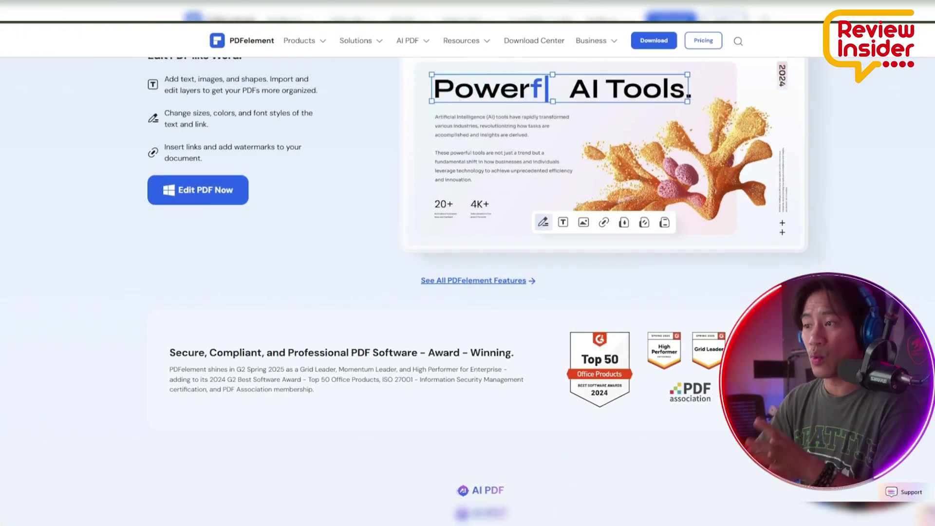
scroll(467, 292, "down", 1)
scroll(467, 293, "down", 2)
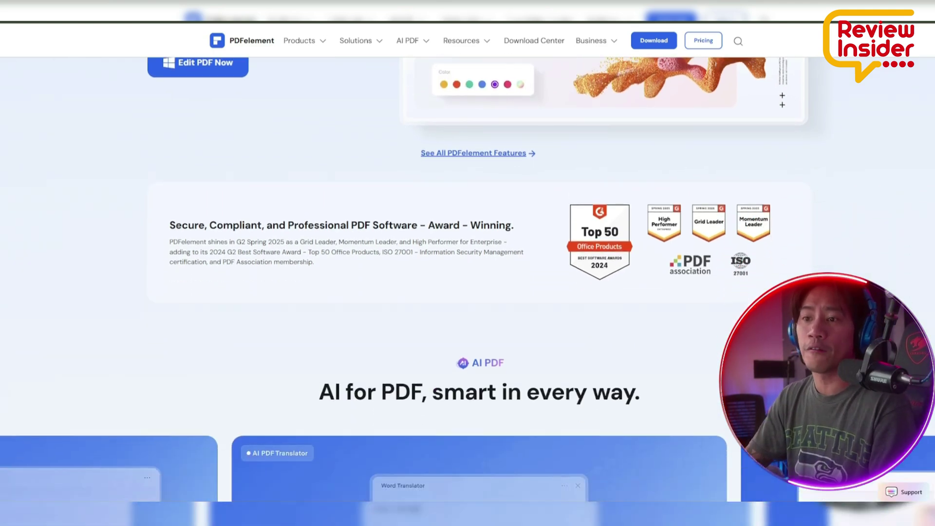
scroll(468, 293, "down", 1)
scroll(467, 292, "down", 1)
scroll(468, 292, "down", 1)
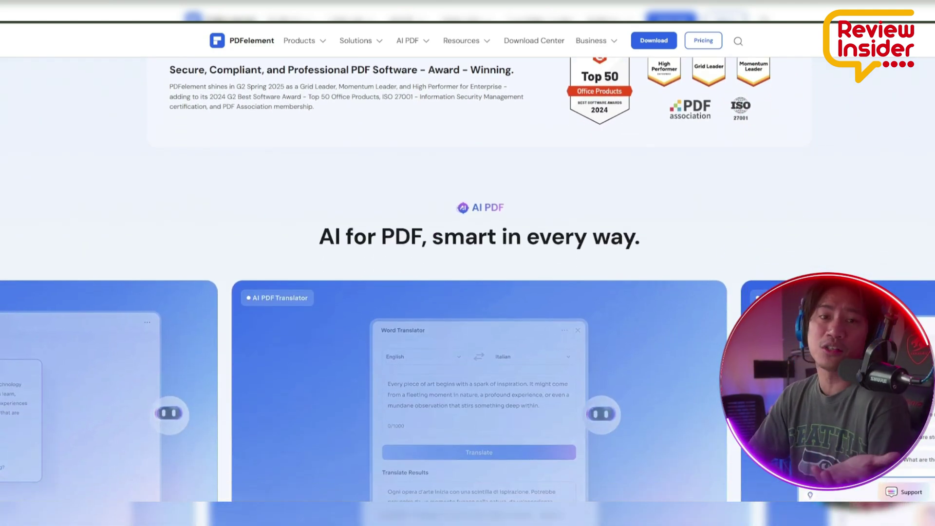
scroll(468, 292, "down", 1)
scroll(468, 292, "down", 2)
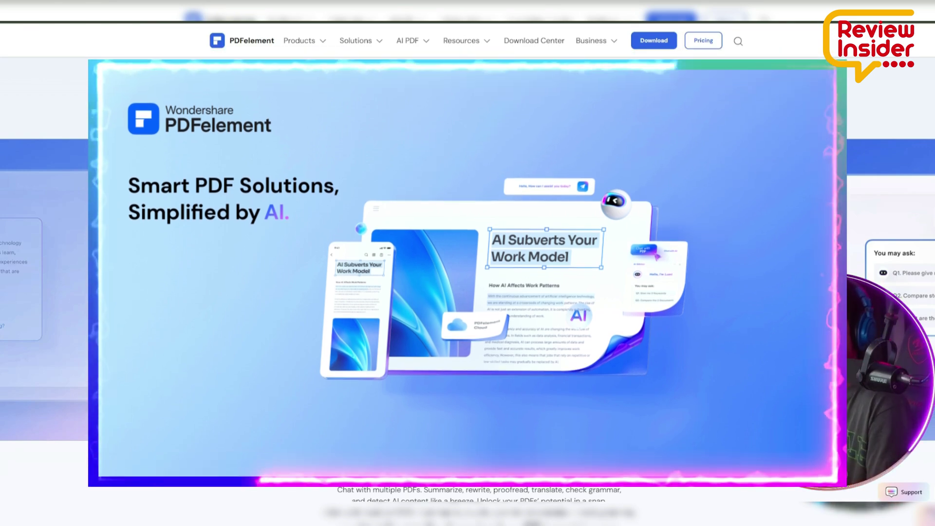
scroll(468, 292, "down", 2)
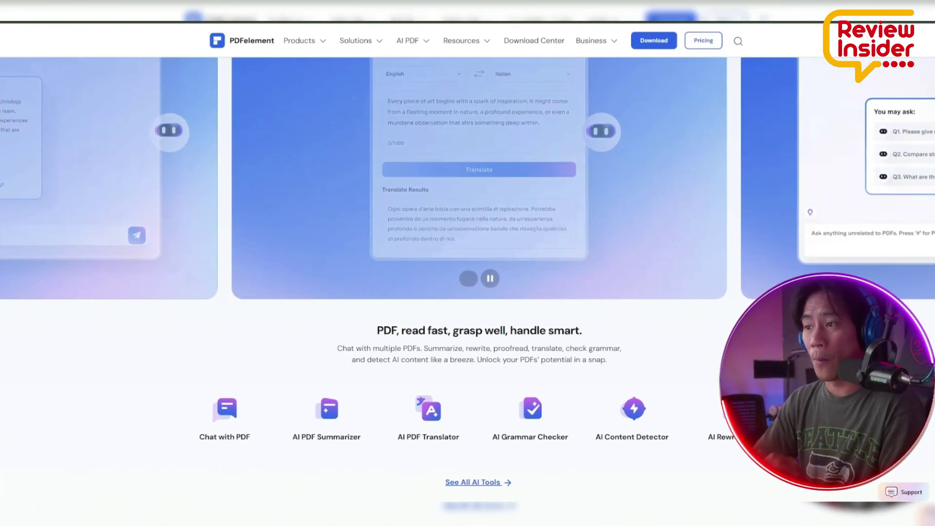
scroll(325, 331, "down", 1)
scroll(327, 330, "down", 1)
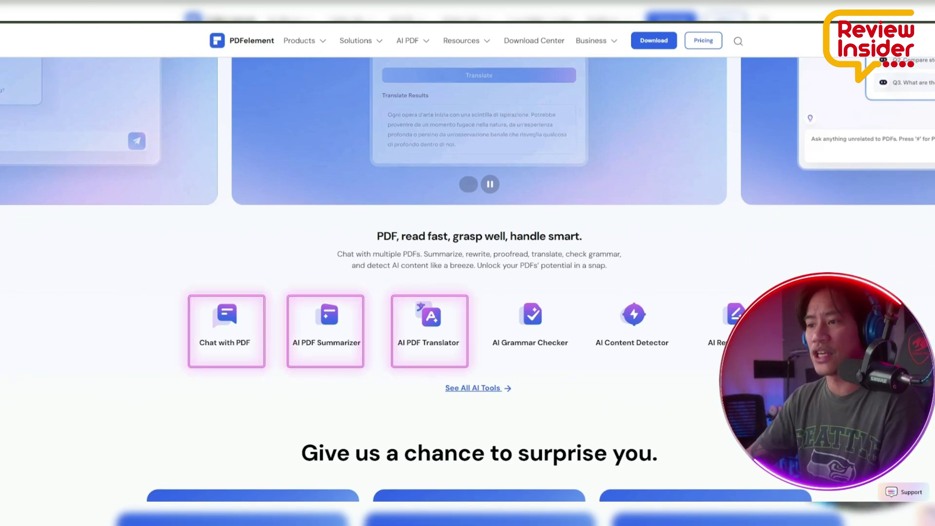
scroll(467, 292, "down", 1)
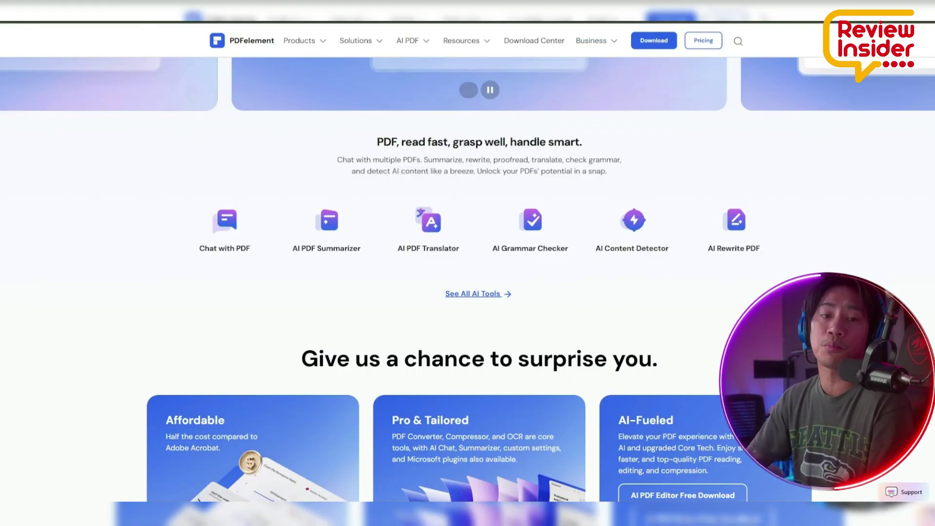
scroll(734, 191, "down", 1)
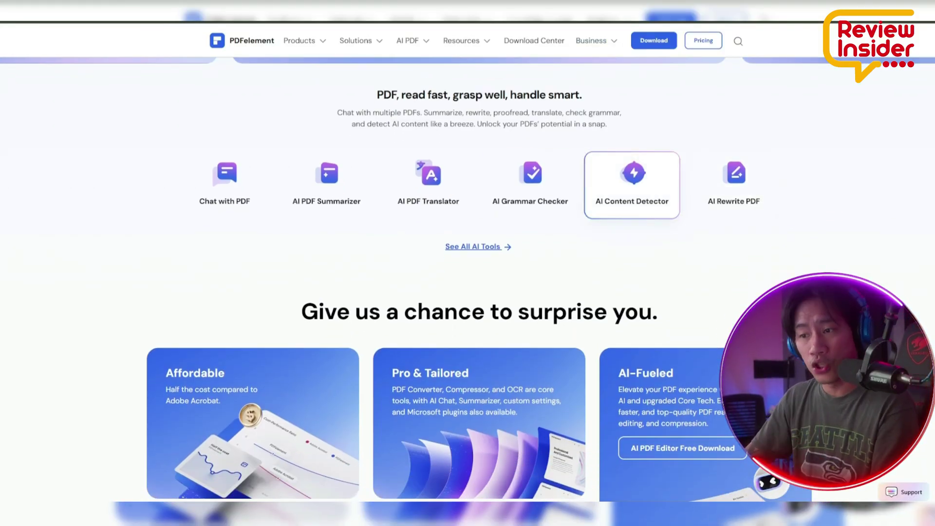
scroll(632, 185, "down", 2)
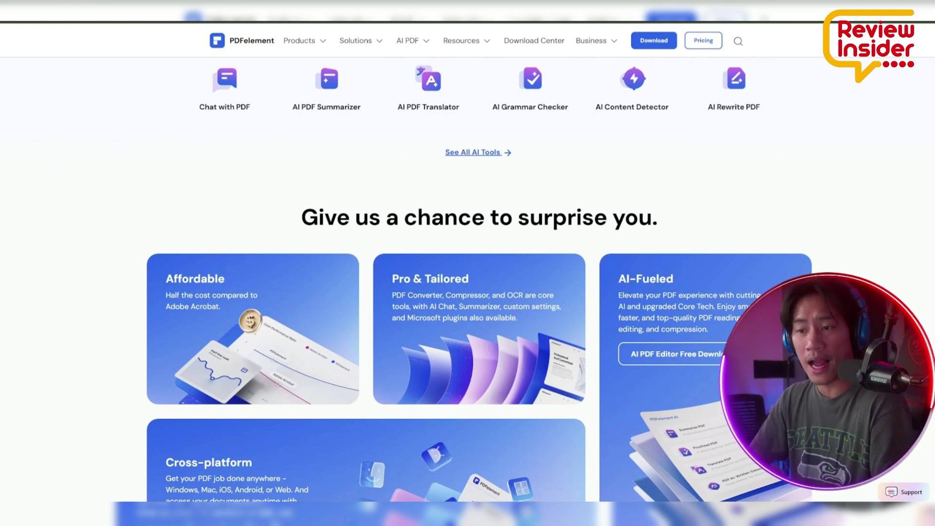
scroll(478, 292, "down", 2)
scroll(478, 292, "down", 1)
scroll(479, 292, "down", 1)
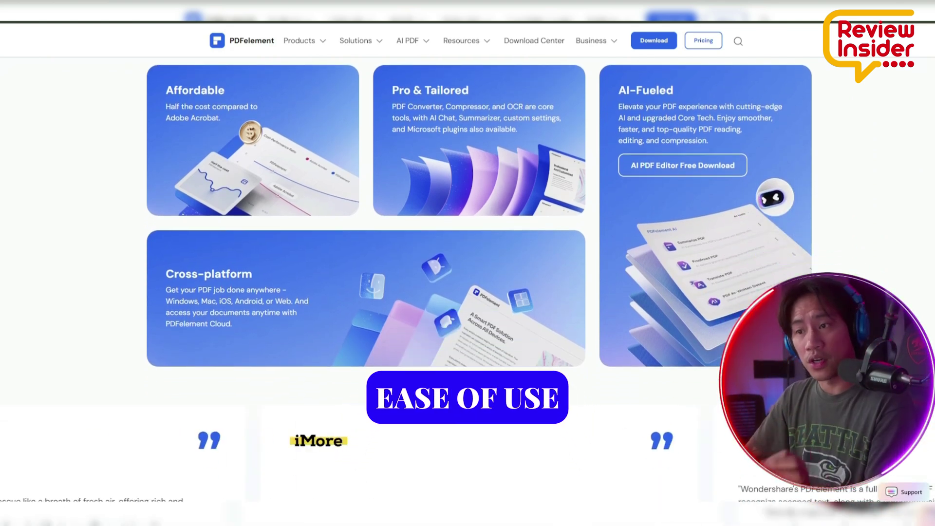
scroll(479, 293, "down", 2)
scroll(468, 292, "down", 1)
scroll(467, 293, "down", 2)
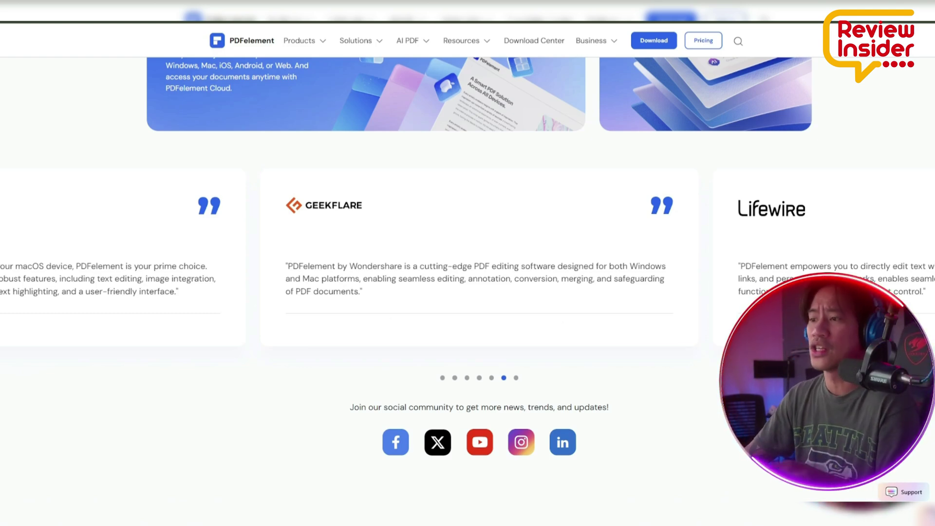
scroll(468, 292, "down", 2)
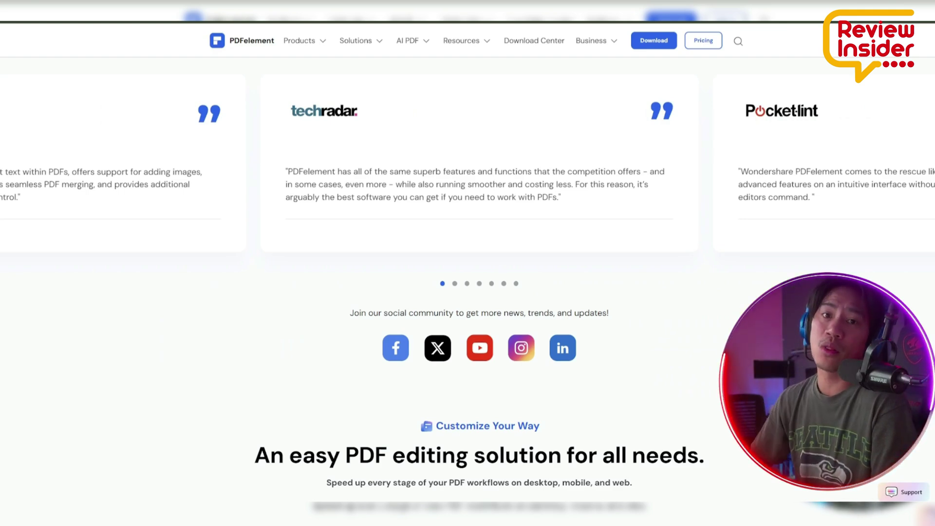
scroll(468, 293, "down", 1)
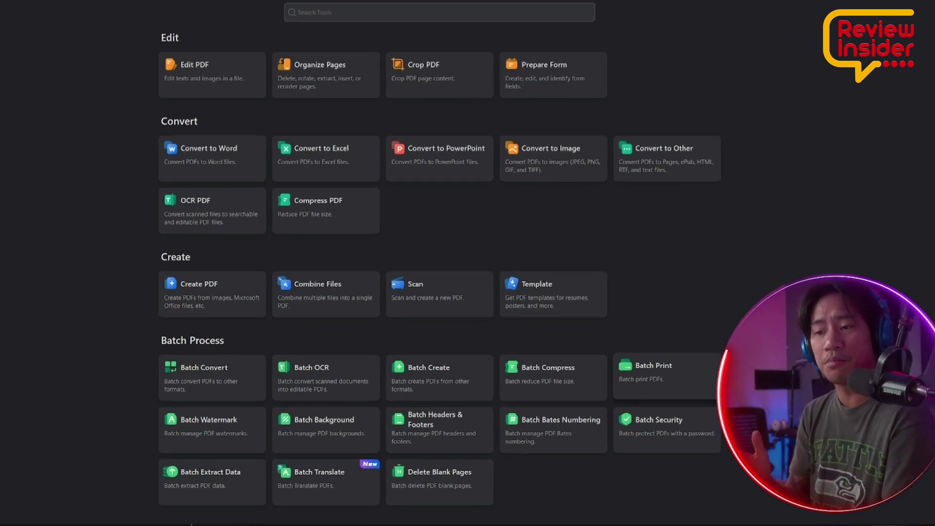
scroll(438, 293, "down", 3)
scroll(439, 292, "down", 2)
scroll(438, 292, "up", 1)
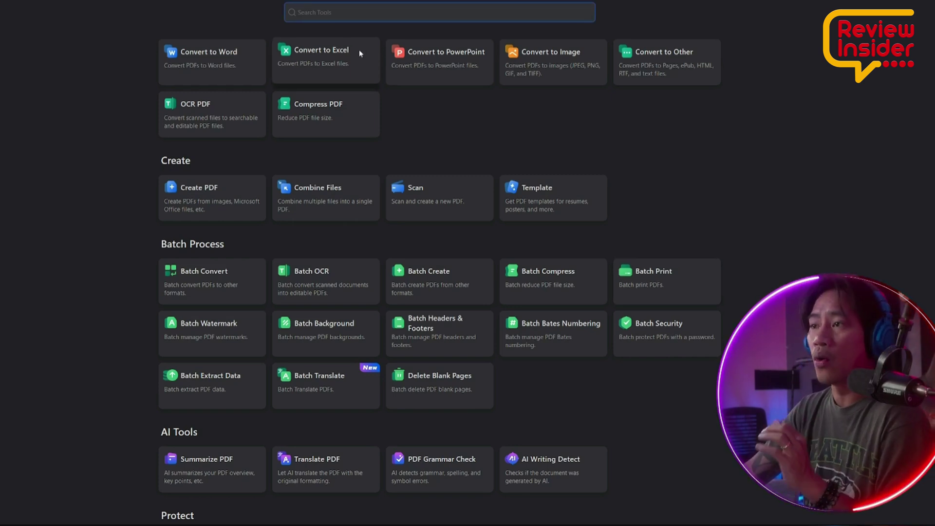
- Filter the tools catalogue with the search 'ai to' and choose Translate PDF
left_click(361, 9)
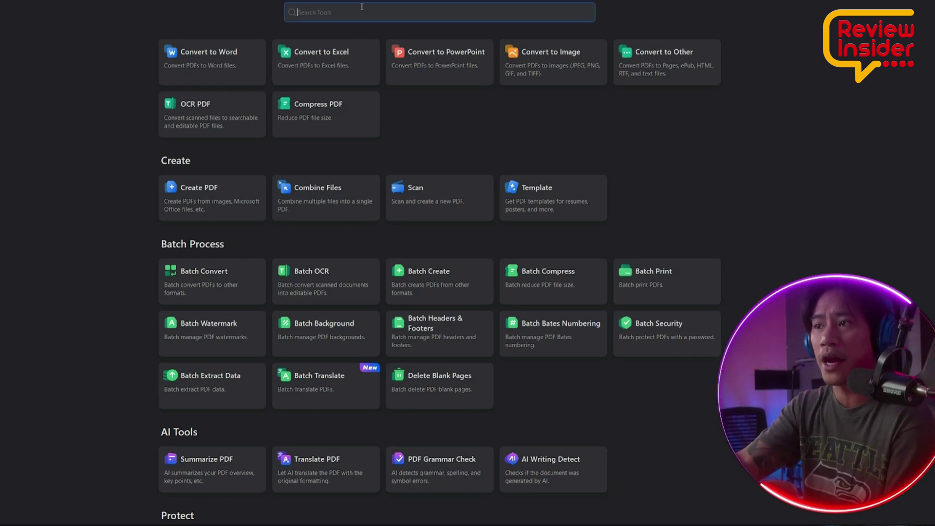
type("ai to")
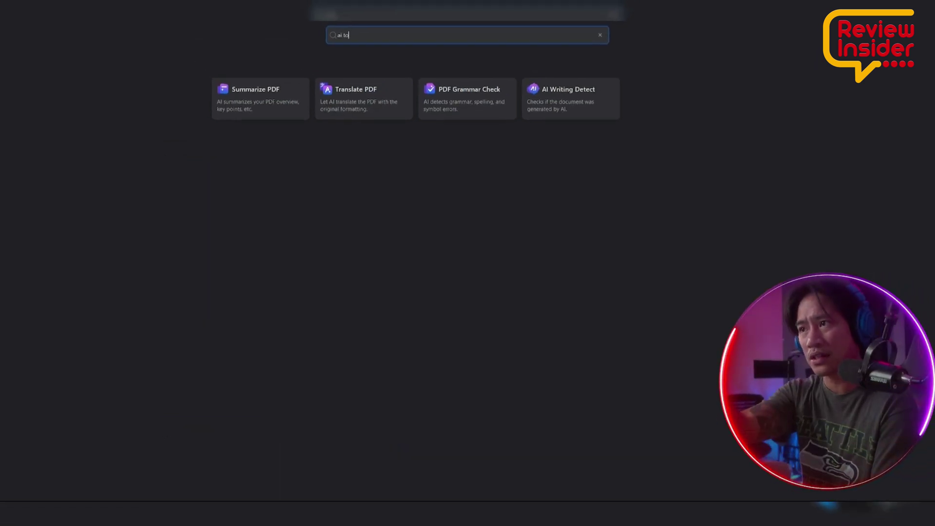
left_click(373, 91)
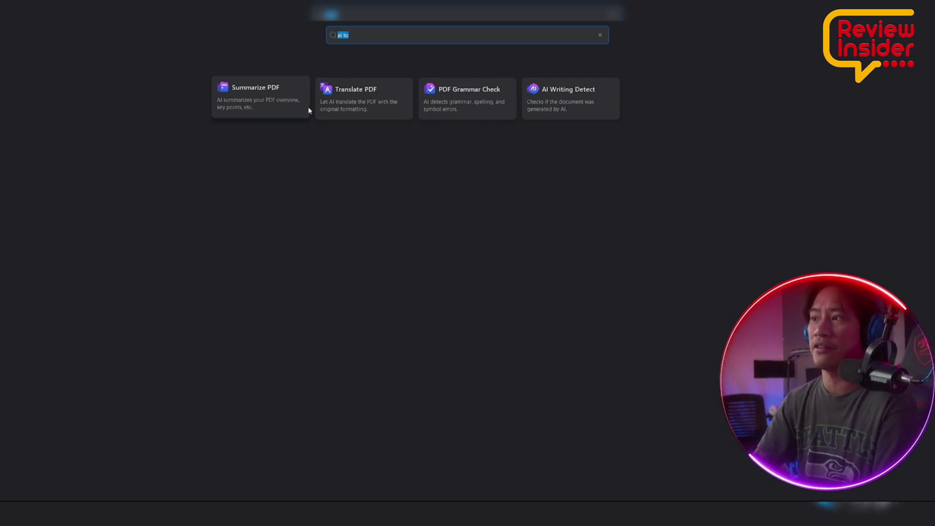
- Open the AI PDF translation tool from the filtered AI tools list
left_click(312, 94)
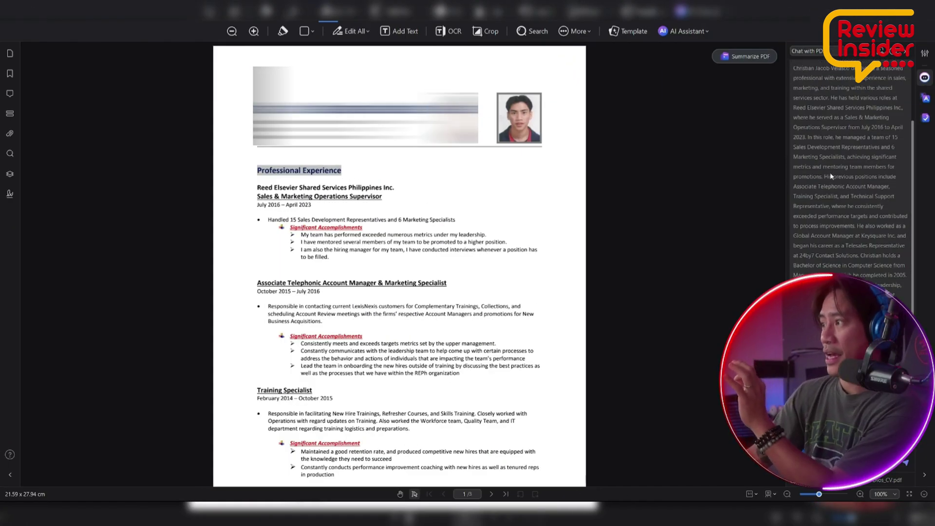
scroll(821, 176, "up", 3)
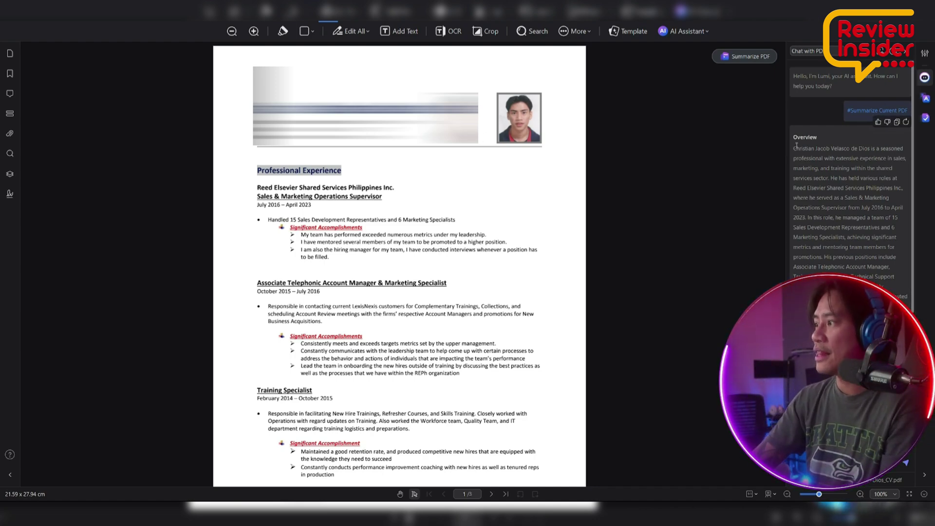
mouse_move(790, 147)
left_mouse_down()
mouse_move(858, 210)
mouse_move(877, 270)
left_mouse_up()
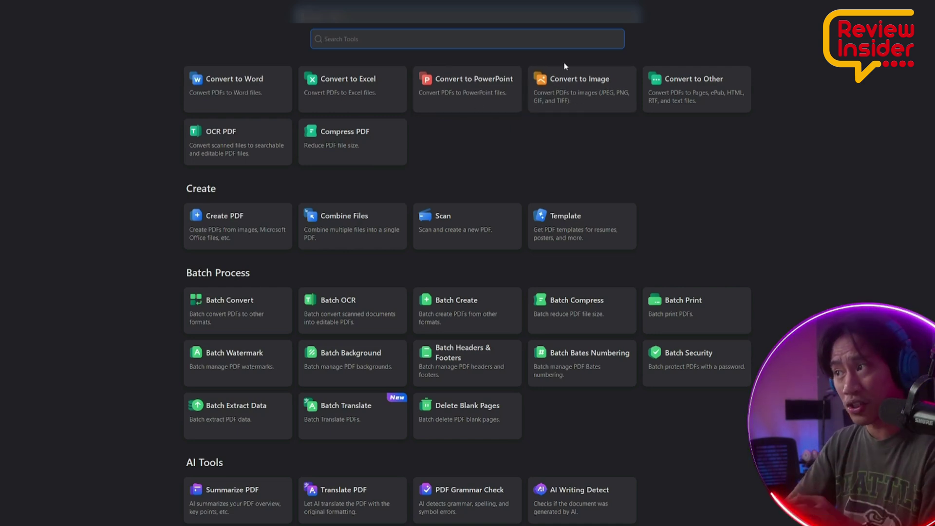
scroll(445, 215, "down", 2)
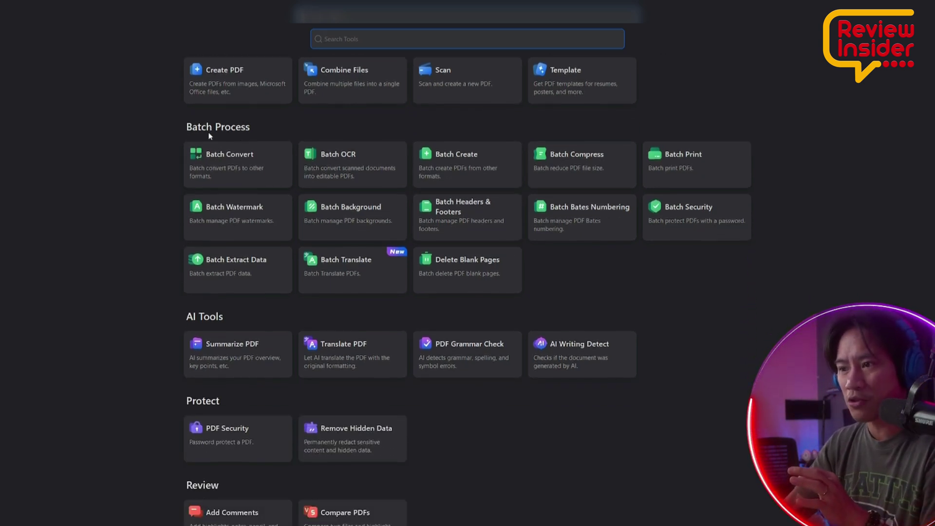
scroll(258, 141, "down", 1)
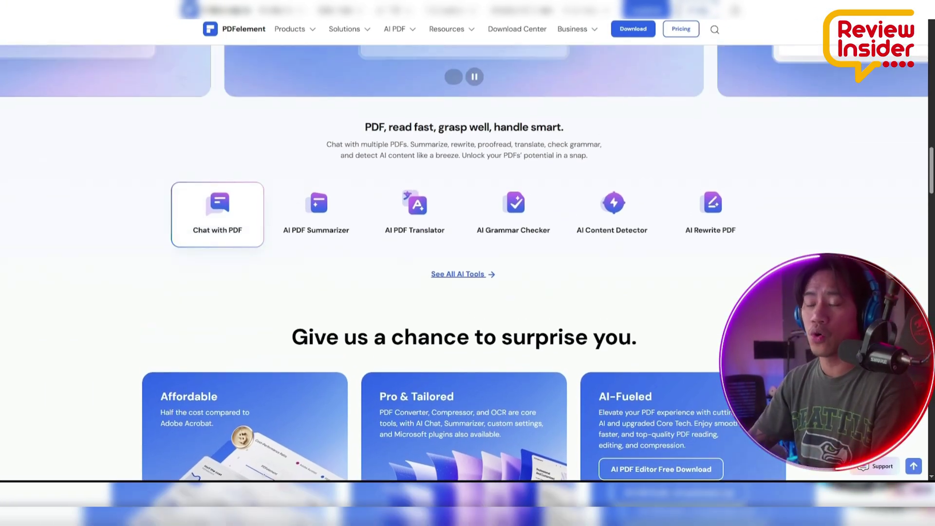
scroll(17, 199, "up", 10)
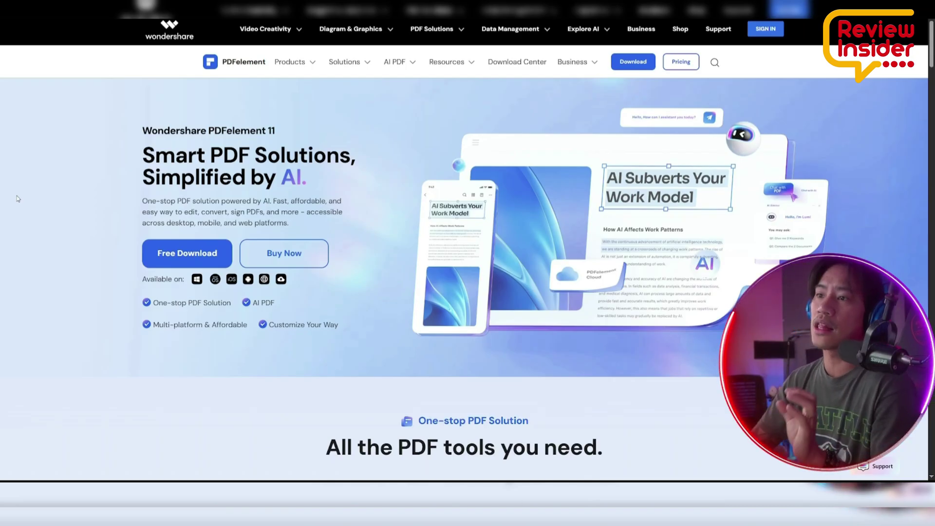
scroll(32, 184, "down", 1)
scroll(36, 183, "down", 2)
scroll(42, 182, "down", 2)
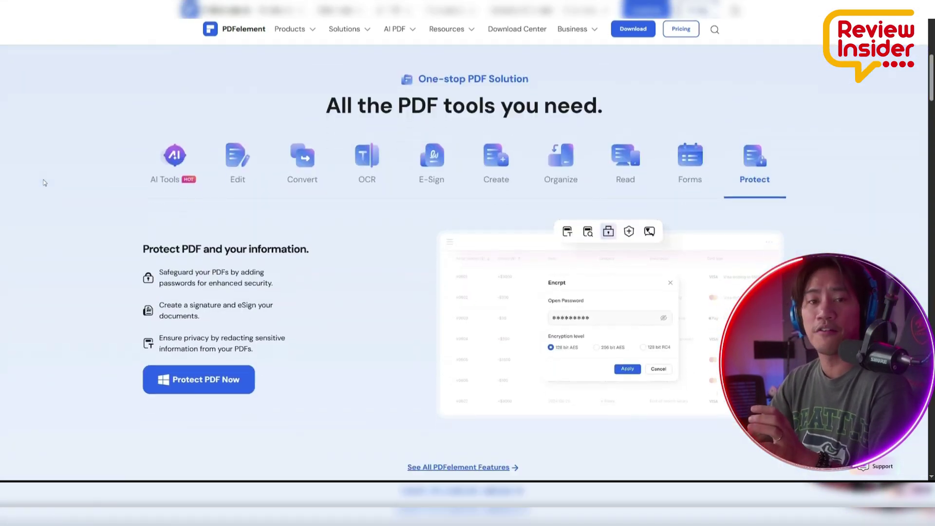
scroll(45, 184, "down", 1)
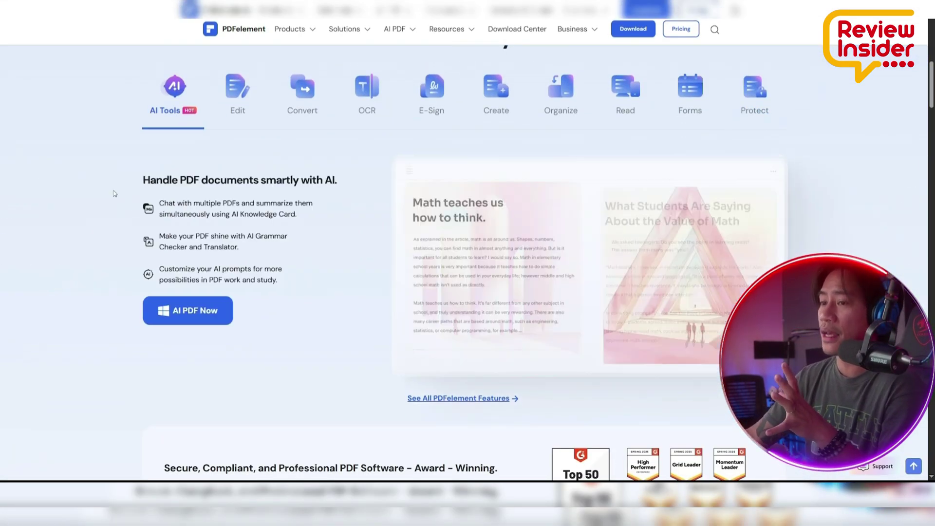
scroll(114, 193, "down", 1)
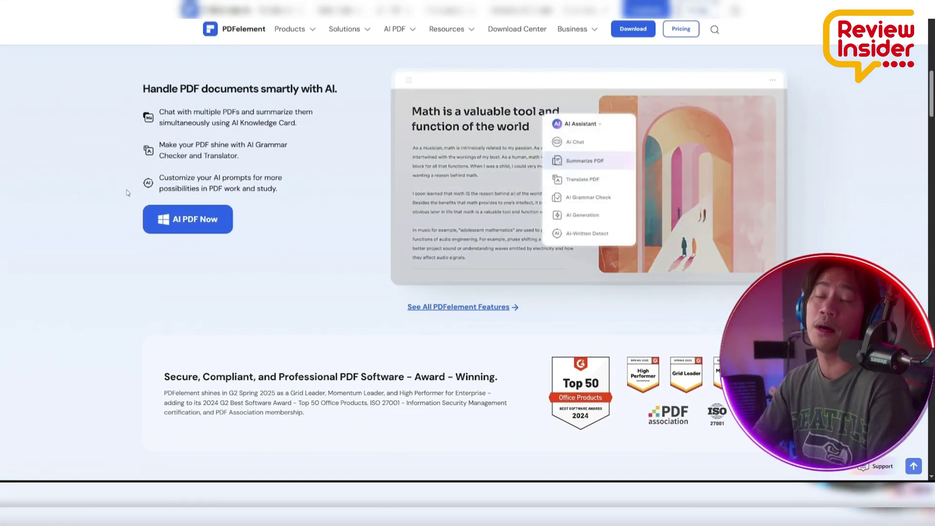